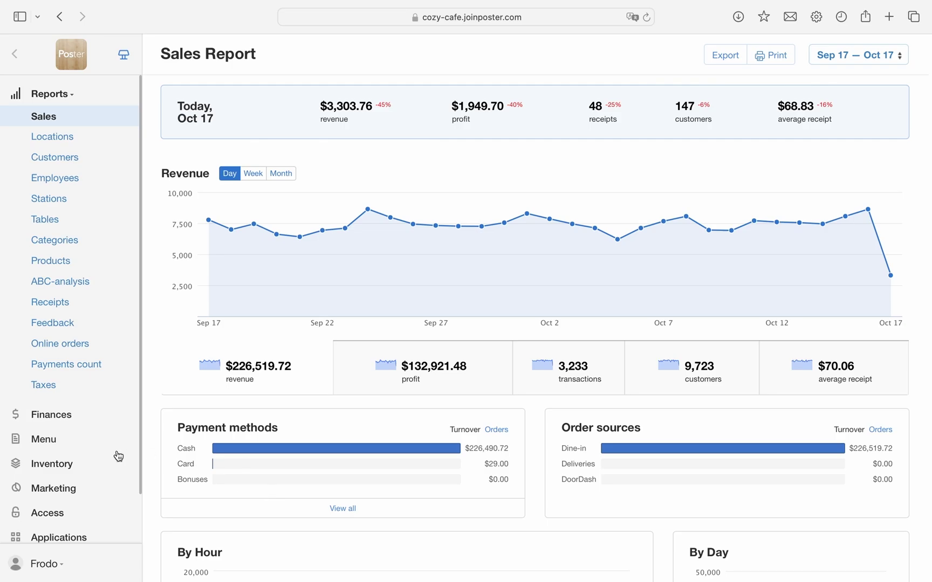
Step: In the Applications App Marketplace, start connecting the Cloudbeds app to bring up its sign-in page
{"action": "scroll", "coordinate": [97, 464], "scroll_direction": "down", "scroll_amount": 2}
{"action": "left_click", "coordinate": [69, 478]}
{"action": "left_click", "coordinate": [72, 263]}
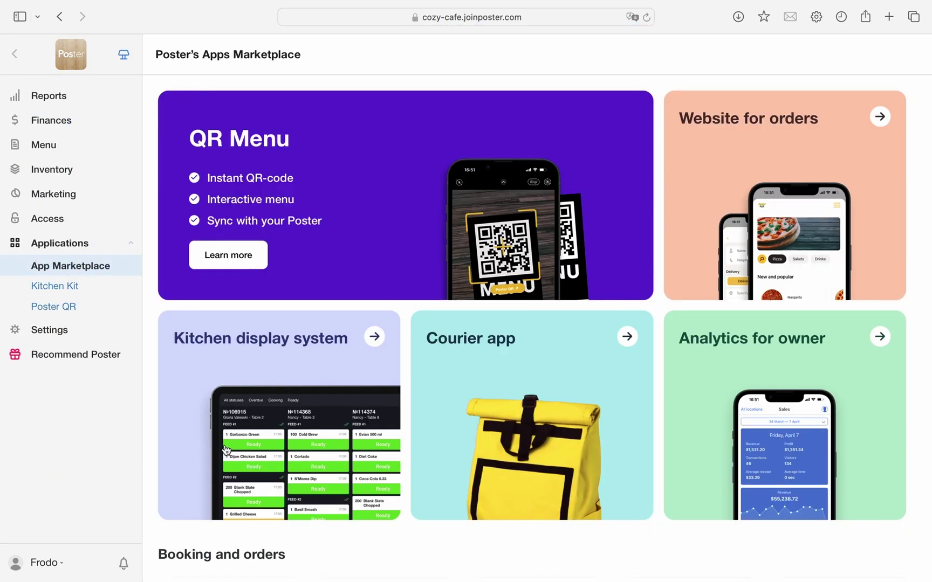
{"action": "scroll", "coordinate": [287, 503], "scroll_direction": "down", "scroll_amount": 10}
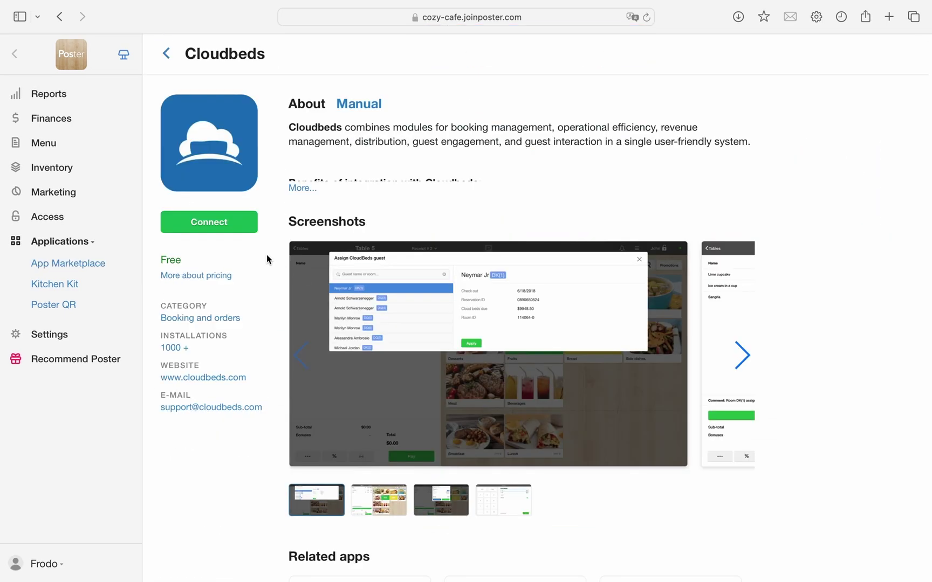
{"action": "left_click", "coordinate": [234, 229]}
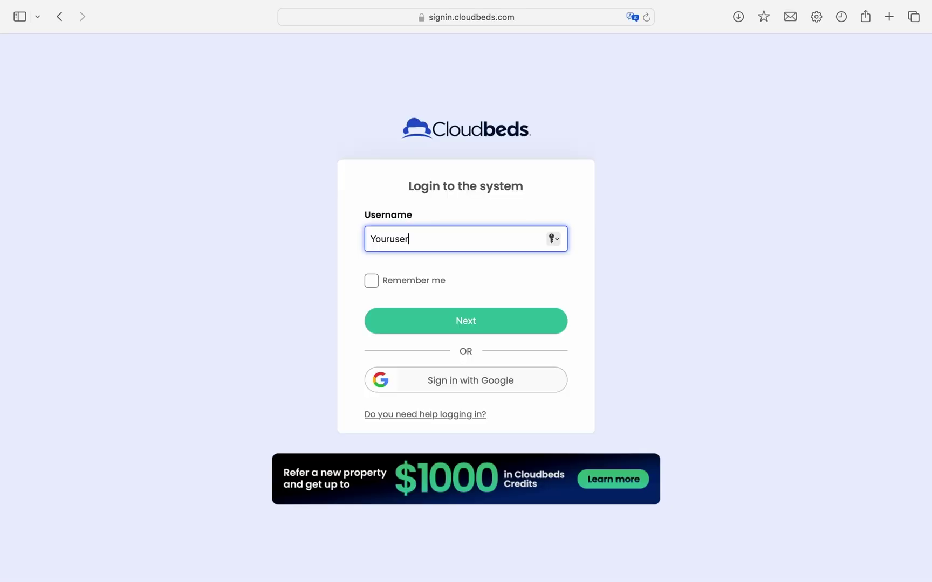
Step: Sign in to Cloudbeds with the account username and grant it access to the Poster account
{"action": "type", "text": "name"}
{"action": "left_click", "coordinate": [376, 286]}
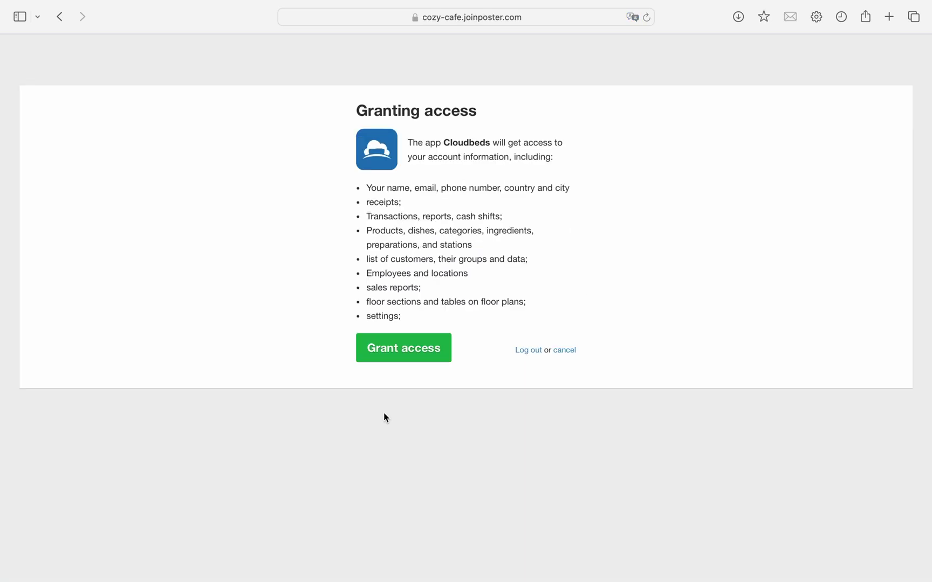
{"action": "left_click", "coordinate": [427, 351]}
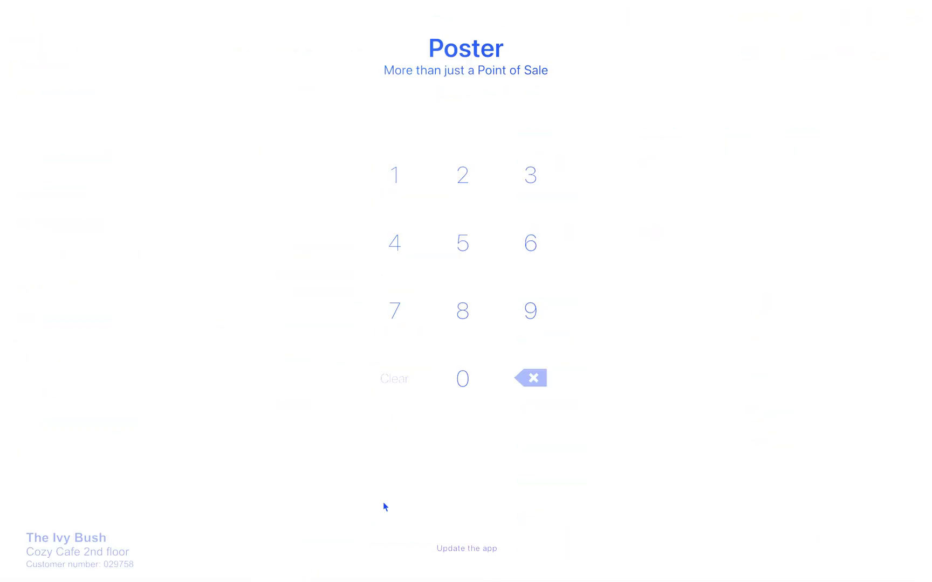
Step: Unlock the POS with the cashier PIN, open Table 1 and add 1000 Strawberry Icecream by weight
{"action": "left_click", "coordinate": [474, 384]}
{"action": "left_click", "coordinate": [473, 384]}
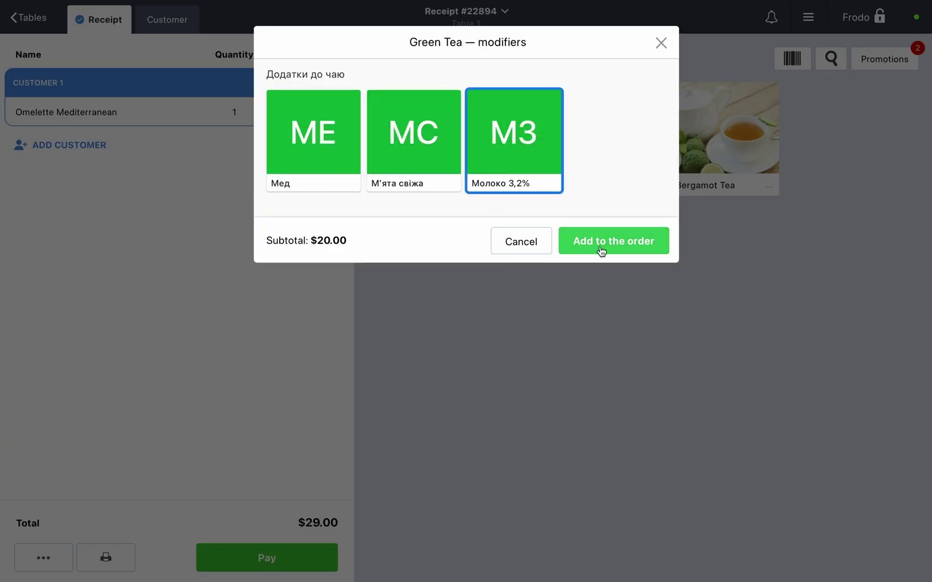
{"action": "left_click", "coordinate": [601, 249]}
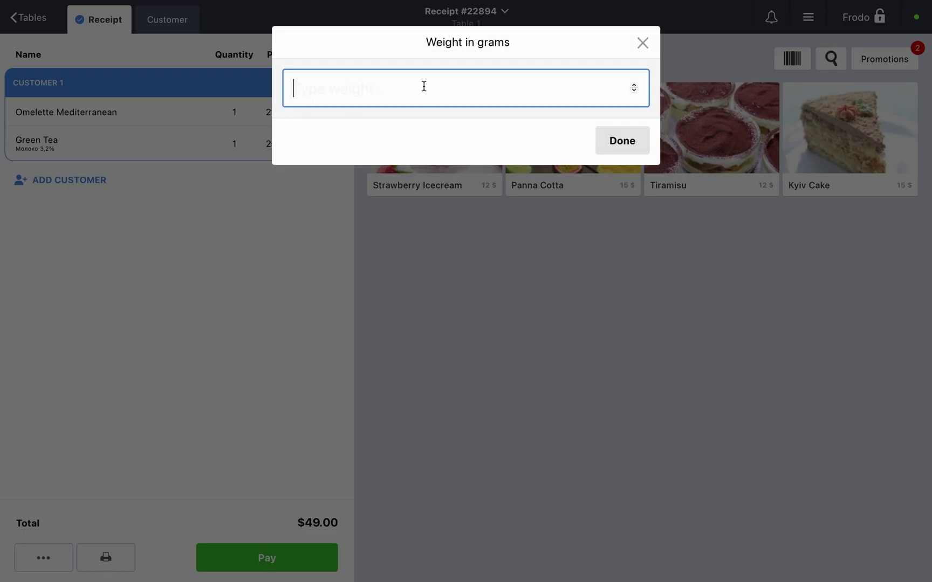
{"action": "type", "text": "1000"}
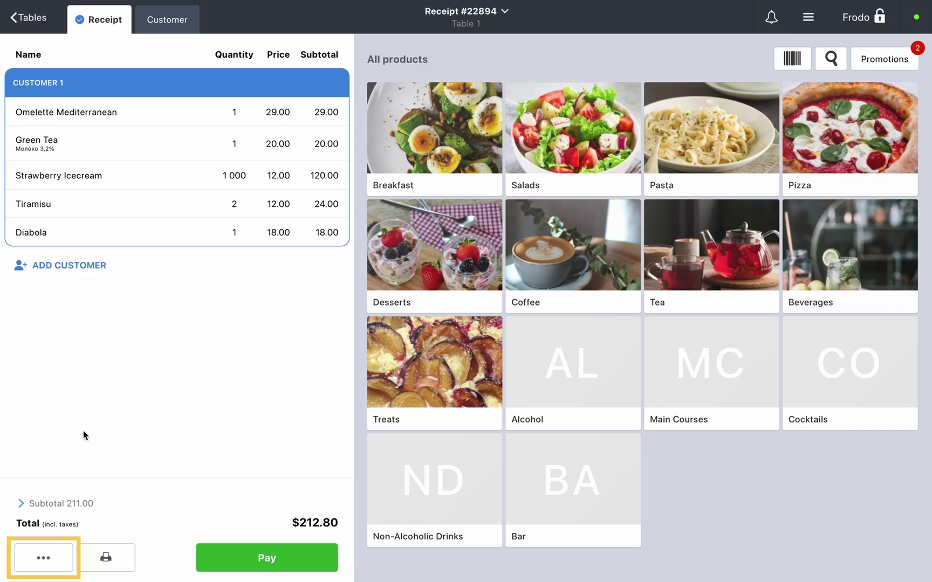
Step: Assign the Table 1 order to the Cloudbeds guest staying in room Kepler
{"action": "left_click", "coordinate": [40, 564]}
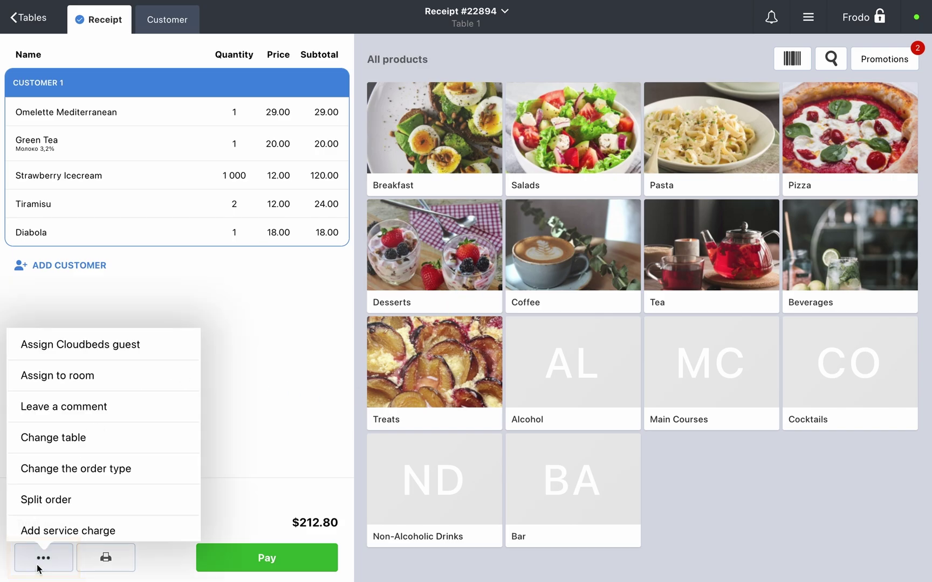
{"action": "left_click", "coordinate": [68, 345]}
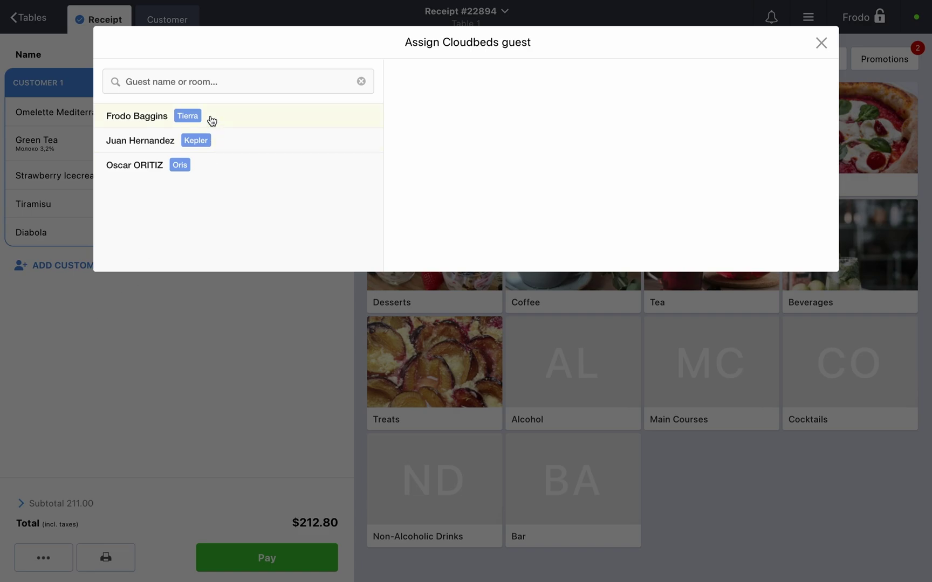
{"action": "left_click", "coordinate": [225, 143]}
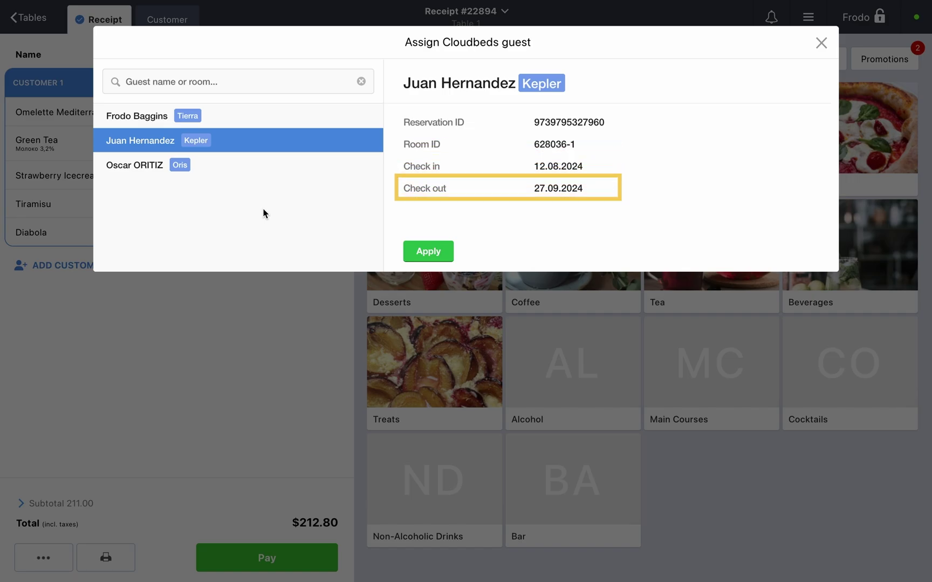
{"action": "left_click", "coordinate": [429, 252]}
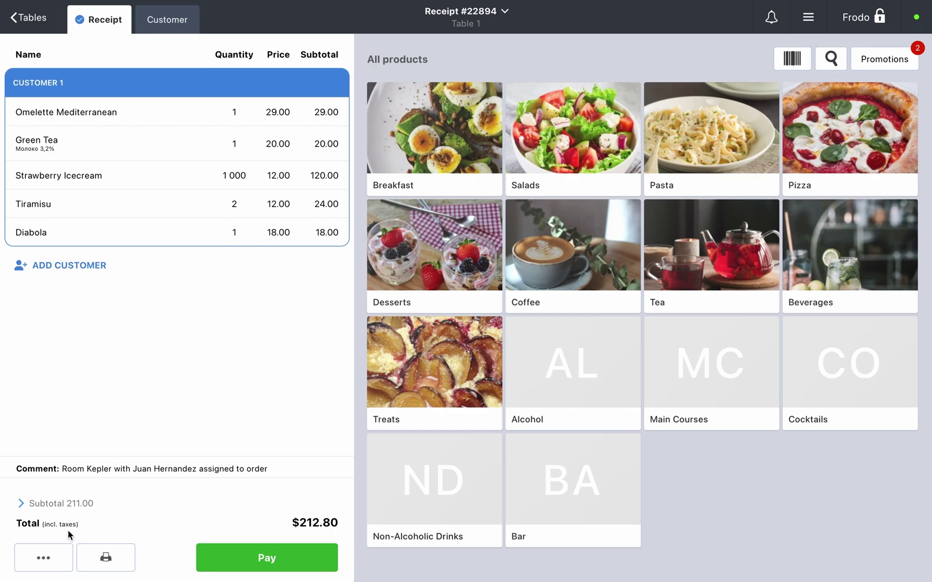
Step: Reassign the order to the room Tierra guest, then reopen the assignment to review the Unbind option
{"action": "left_click", "coordinate": [60, 560]}
{"action": "left_click", "coordinate": [88, 349]}
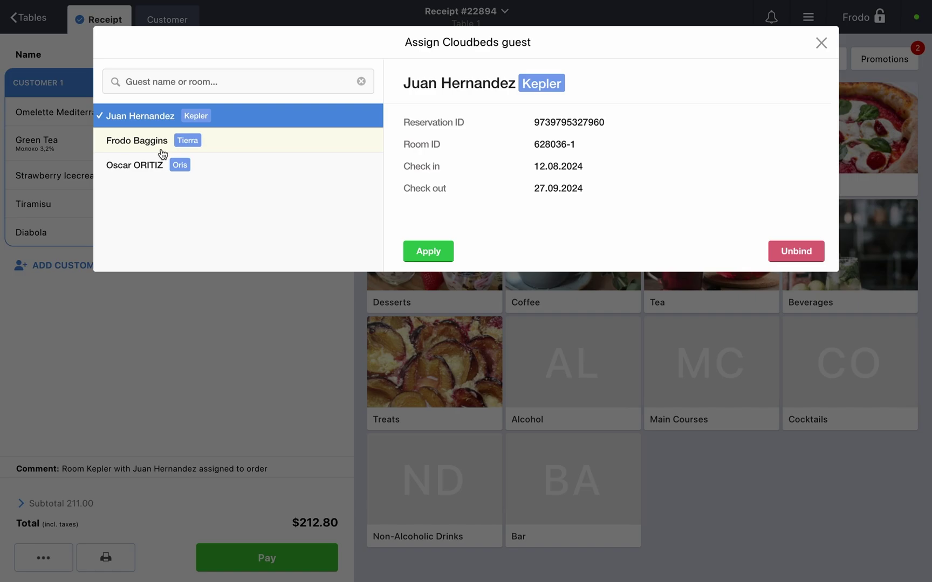
{"action": "left_click", "coordinate": [208, 151]}
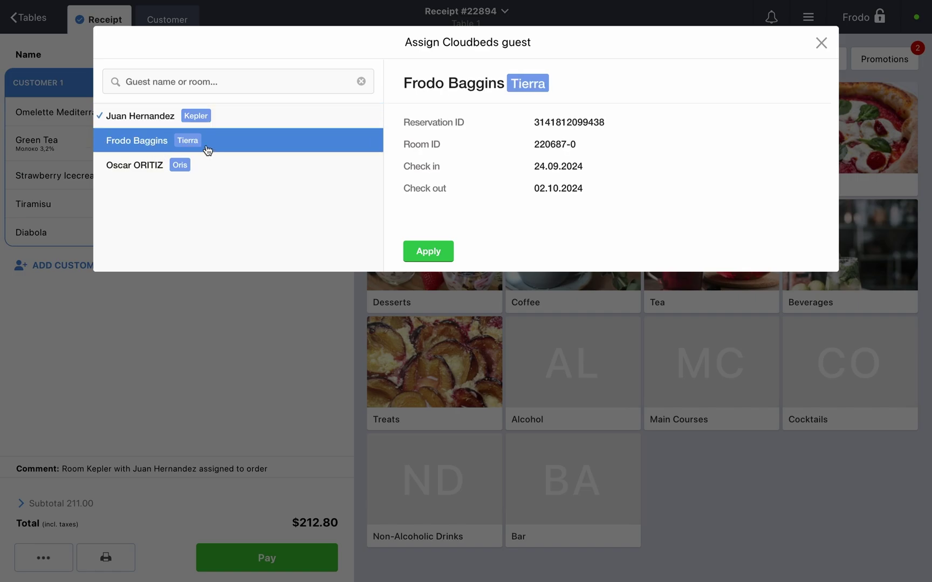
{"action": "left_click", "coordinate": [416, 256]}
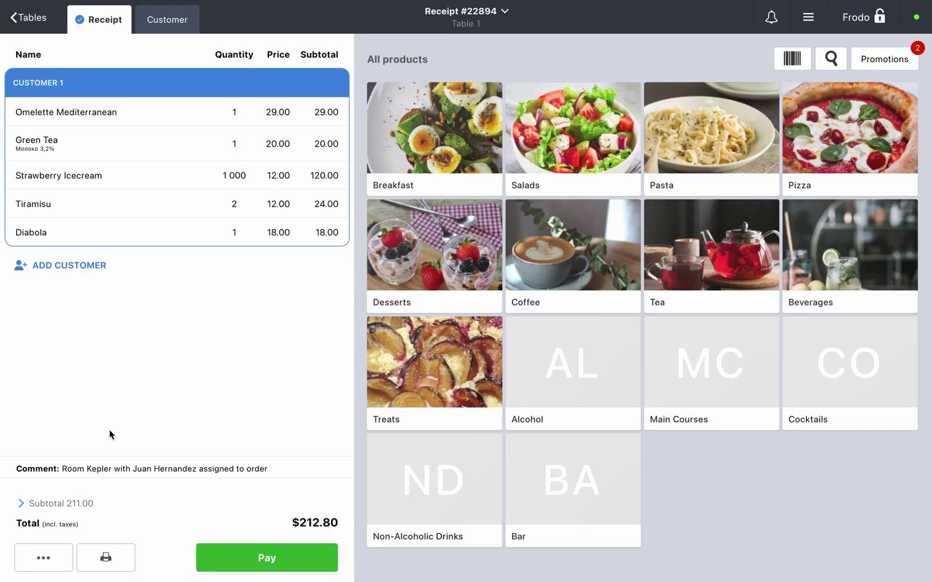
{"action": "left_click", "coordinate": [61, 561]}
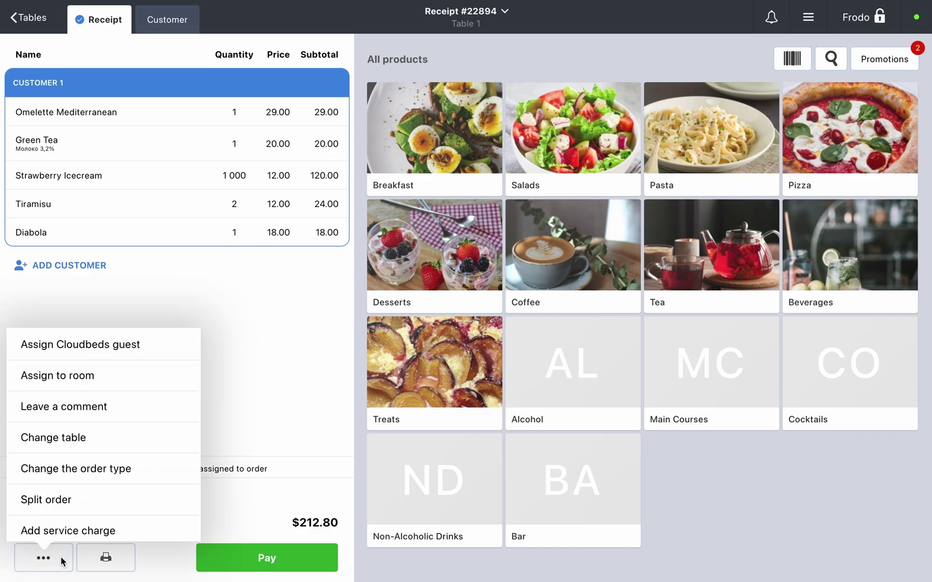
{"action": "left_click", "coordinate": [86, 349]}
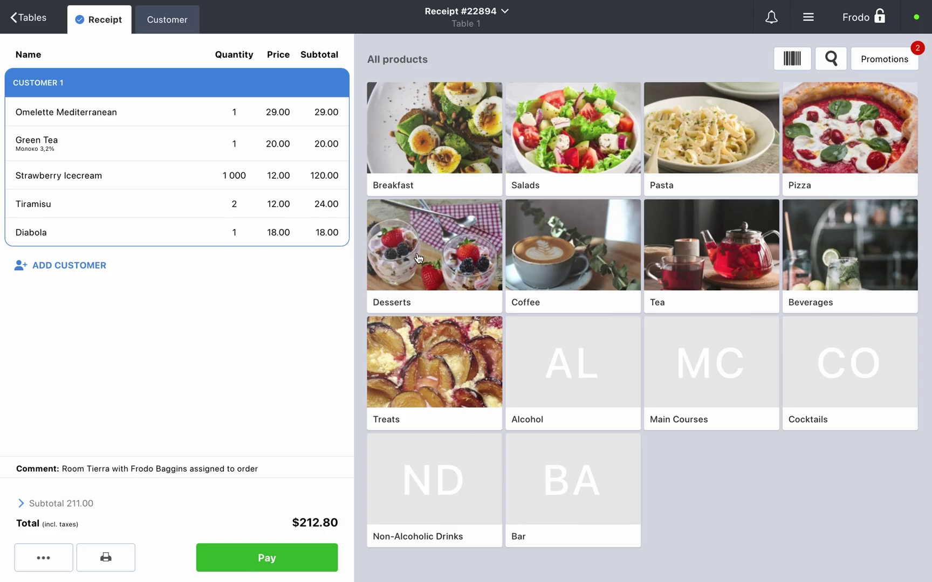
Step: Pay receipt 22894 ($212.80) at the register and send receipt 22895 ($210.80) to the front desk
{"action": "left_click", "coordinate": [292, 558]}
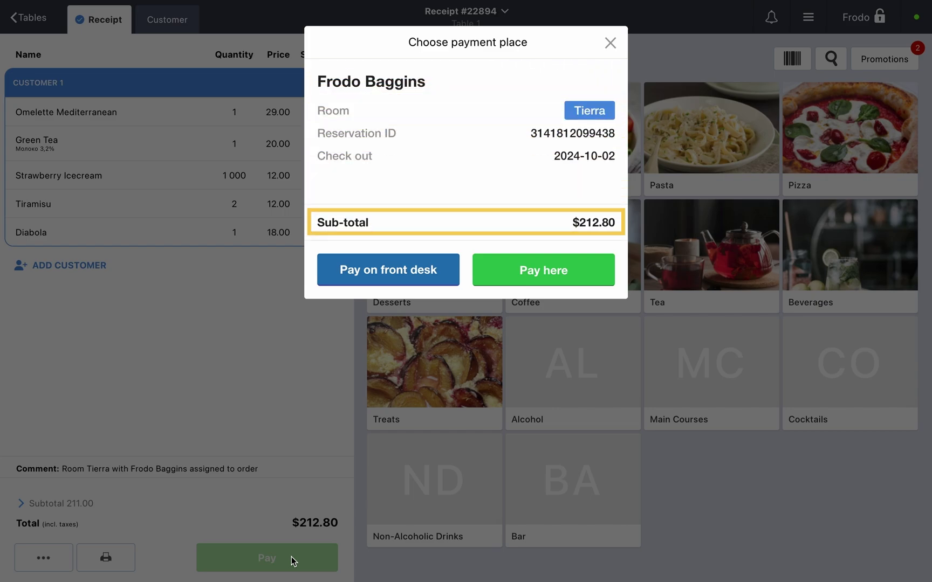
{"action": "left_click", "coordinate": [514, 285]}
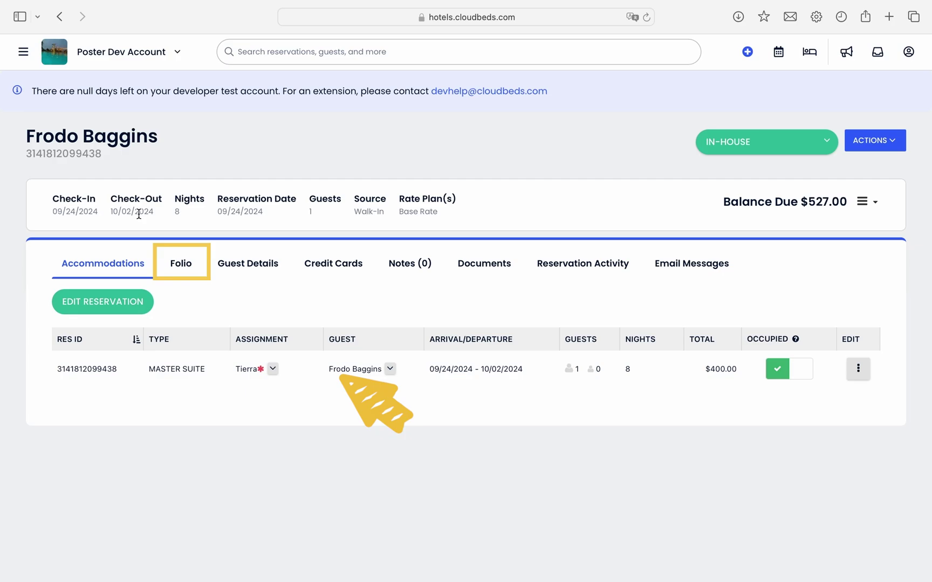
{"action": "left_click", "coordinate": [185, 264]}
{"action": "scroll", "coordinate": [507, 397], "scroll_direction": "down", "scroll_amount": 7}
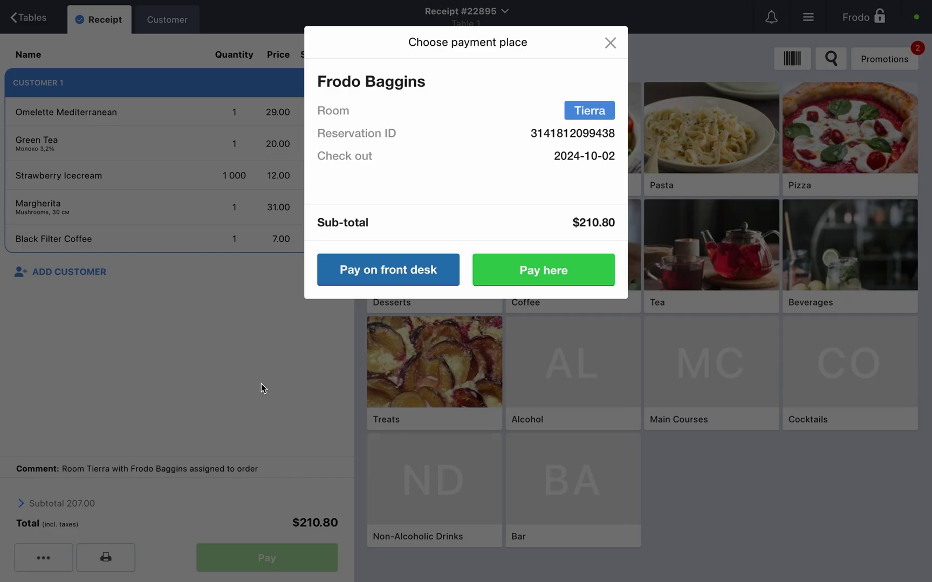
{"action": "left_click", "coordinate": [361, 270]}
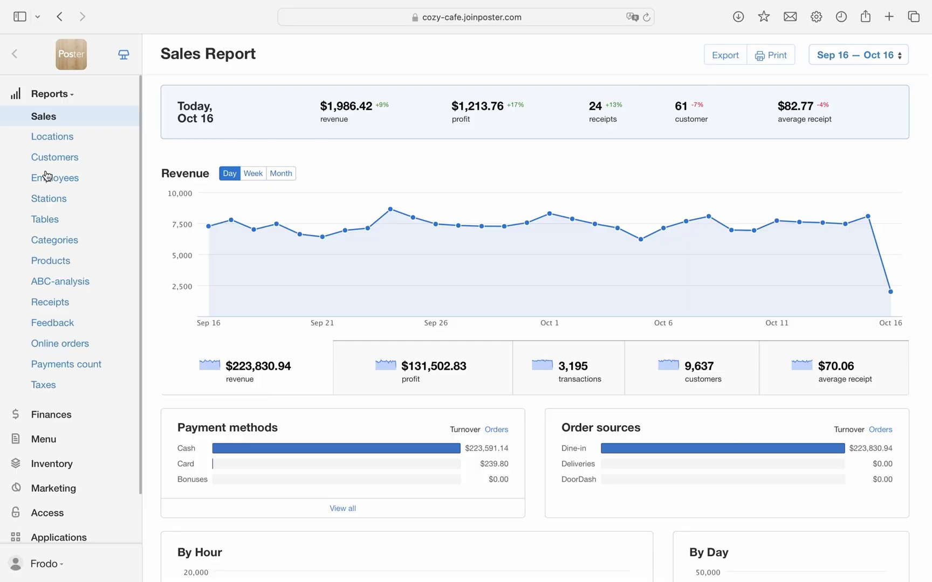
Step: Review receipt 22895's card payment details in the Receipts list and delete the receipt
{"action": "left_click", "coordinate": [59, 303]}
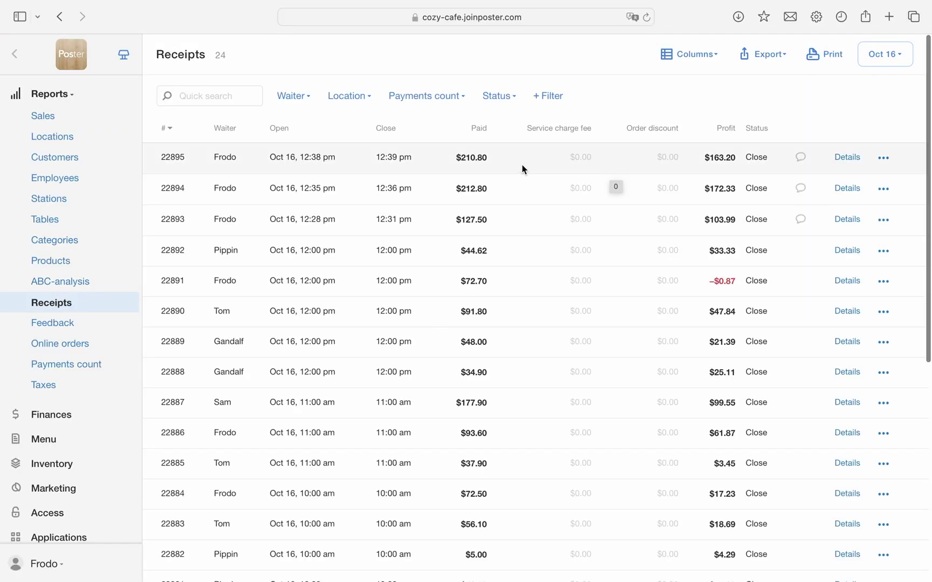
{"action": "left_click", "coordinate": [848, 158]}
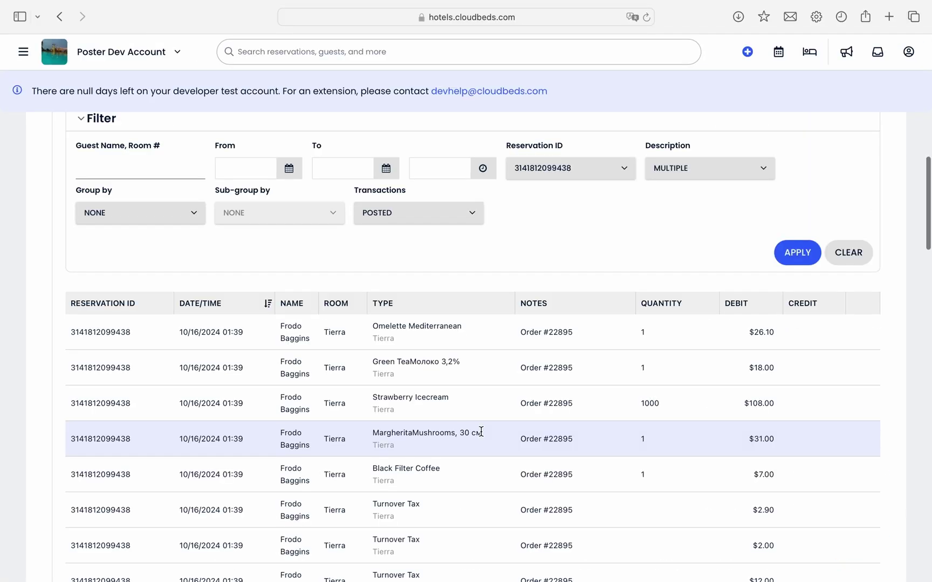
{"action": "scroll", "coordinate": [481, 431], "scroll_direction": "down", "scroll_amount": 3}
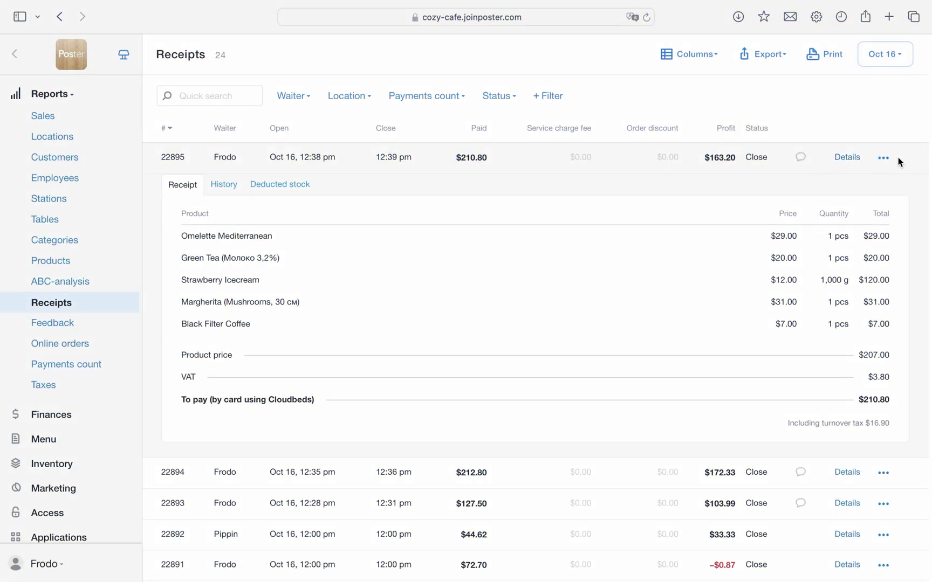
{"action": "left_click", "coordinate": [883, 157]}
{"action": "left_click", "coordinate": [820, 196]}
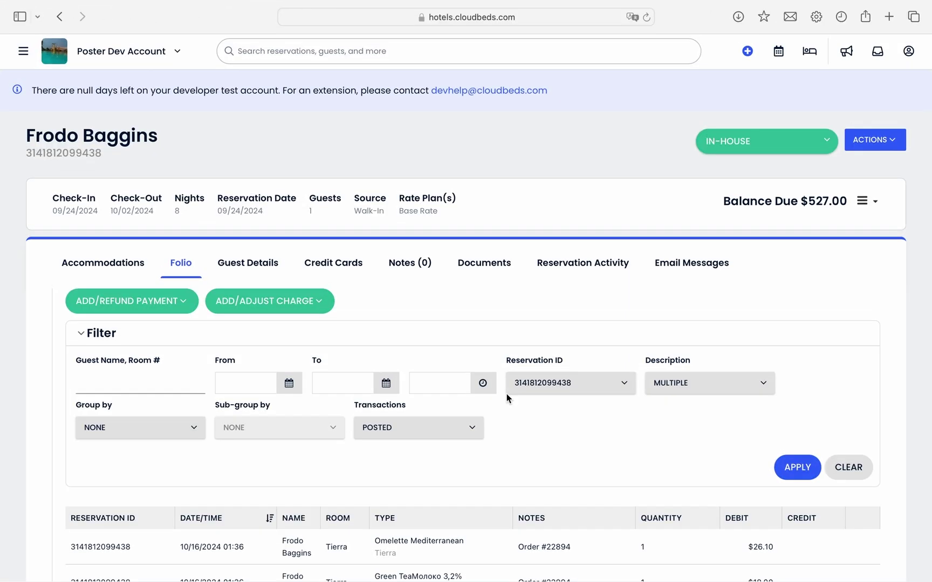
{"action": "scroll", "coordinate": [507, 396], "scroll_direction": "down", "scroll_amount": 10}
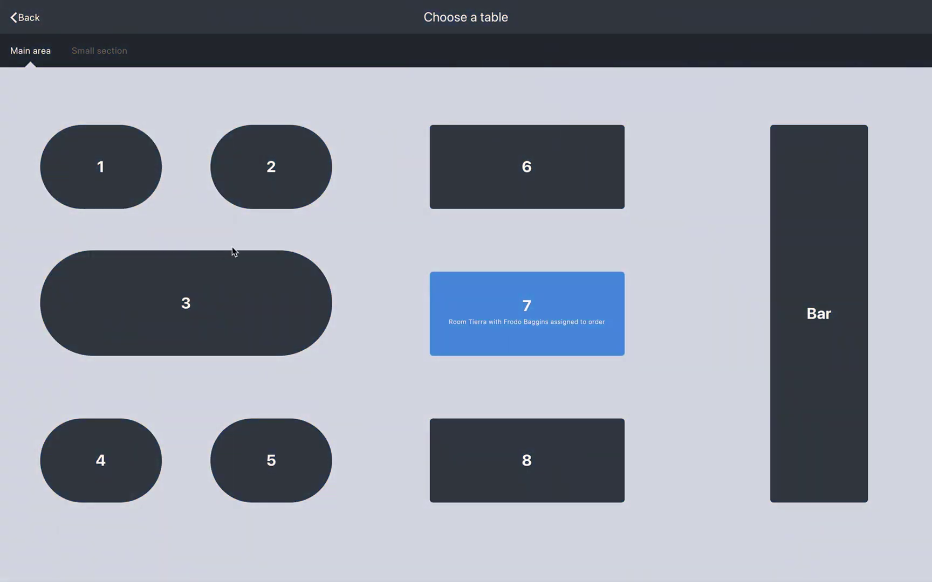
Step: Open Table 2 for 2 guests and add two Omelette Mediterranean and two Salmon Toast
{"action": "left_click", "coordinate": [279, 182]}
{"action": "left_click", "coordinate": [251, 264]}
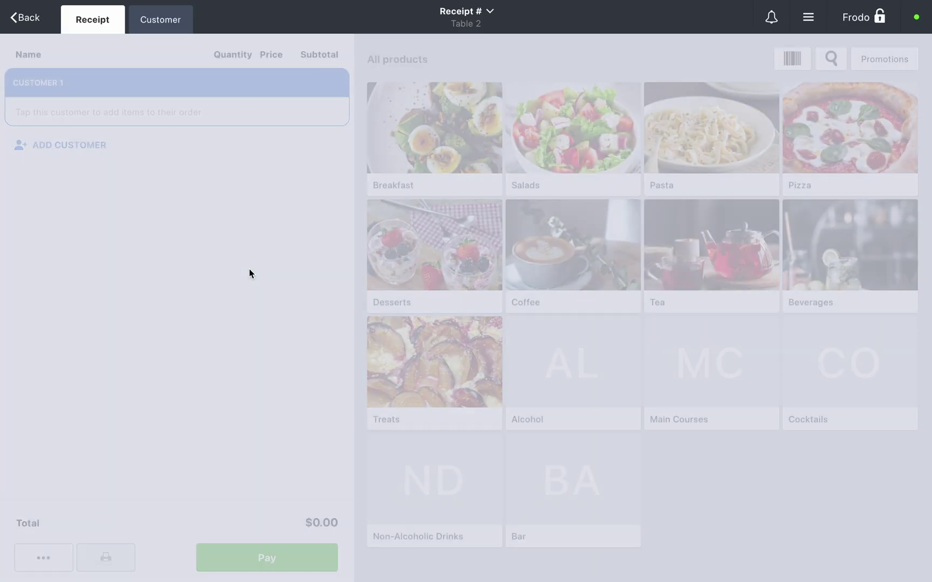
{"action": "left_click", "coordinate": [434, 134]}
{"action": "double_click", "coordinate": [434, 128]}
{"action": "double_click", "coordinate": [572, 128]}
Step: Add a Breakfast set with Omelette Mediterranean, an omelette and Scrambled Eggs with Bacon, then begin guest assignment
{"action": "left_click", "coordinate": [434, 245]}
{"action": "left_click", "coordinate": [516, 156]}
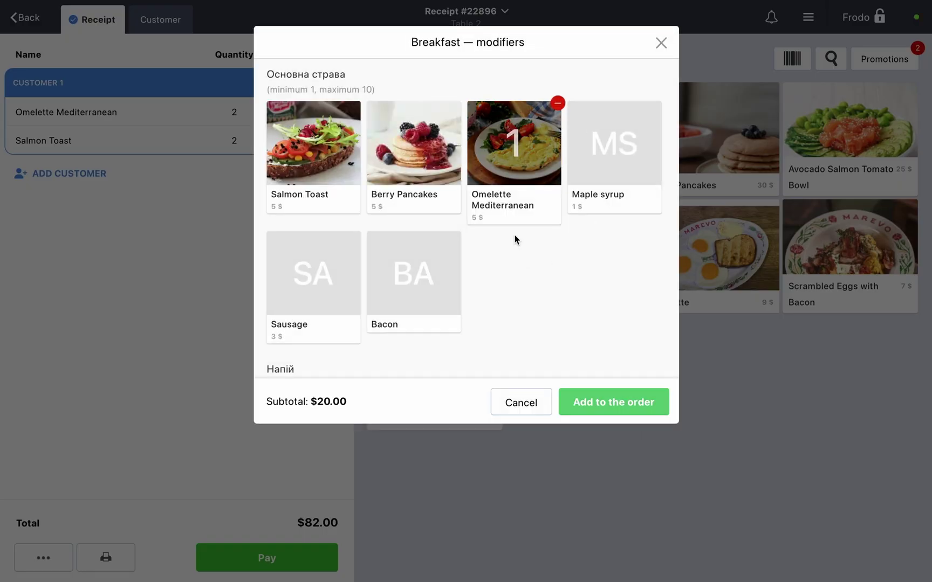
{"action": "left_click", "coordinate": [614, 401]}
{"action": "left_click", "coordinate": [765, 279]}
{"action": "left_click", "coordinate": [849, 242]}
{"action": "left_click", "coordinate": [44, 557]}
{"action": "left_click", "coordinate": [86, 347]}
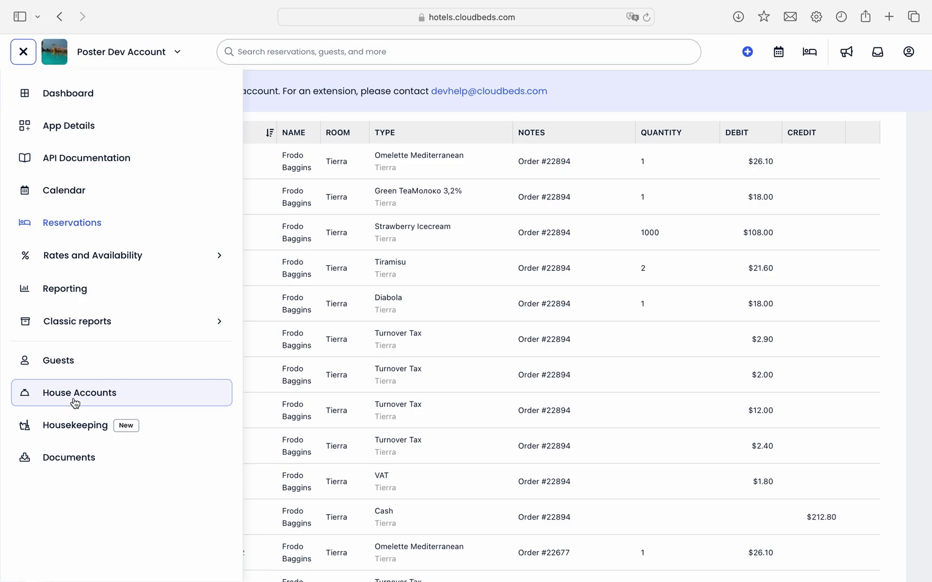
Step: Check The Ivy Bush house account, then filter the house accounts list to Closed status only
{"action": "left_click", "coordinate": [75, 398]}
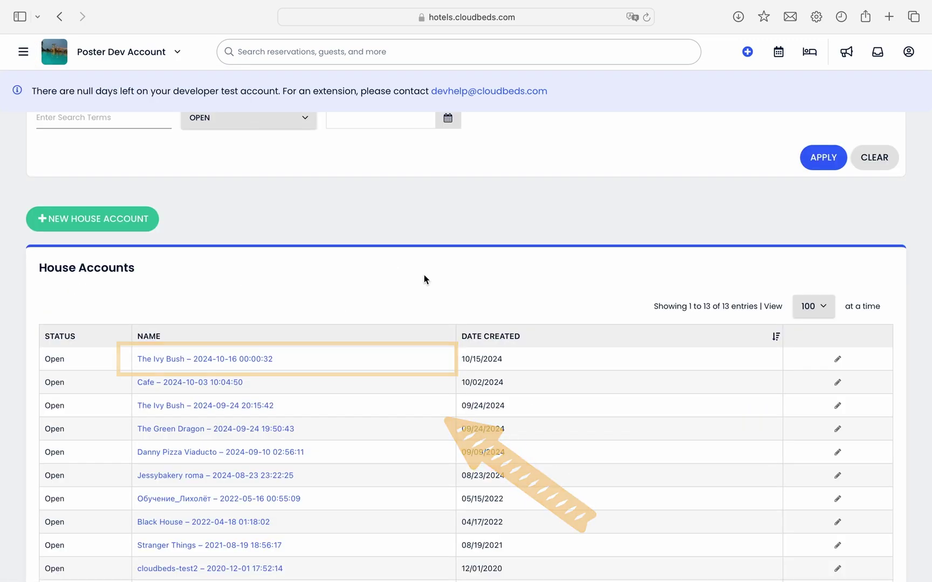
{"action": "left_click", "coordinate": [243, 358]}
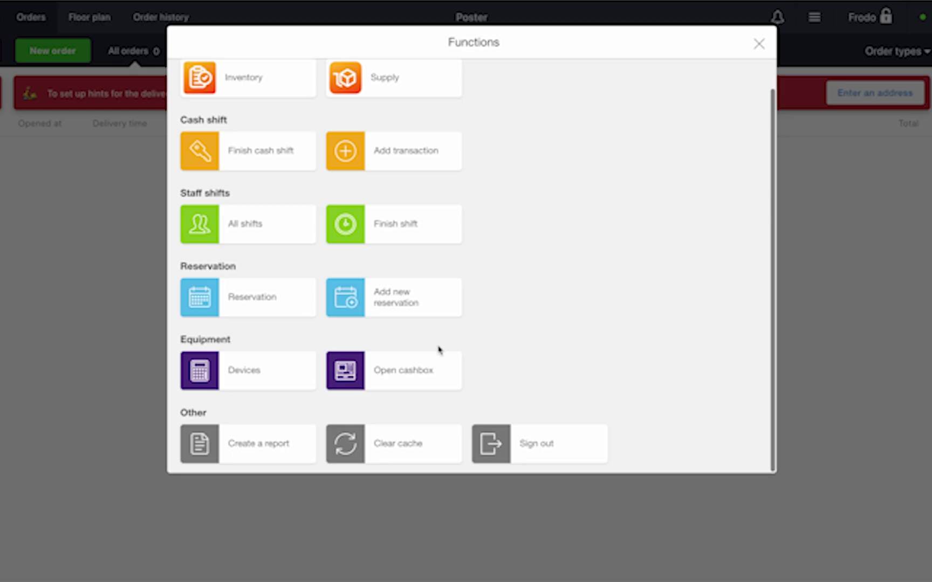
{"action": "left_click", "coordinate": [264, 187]}
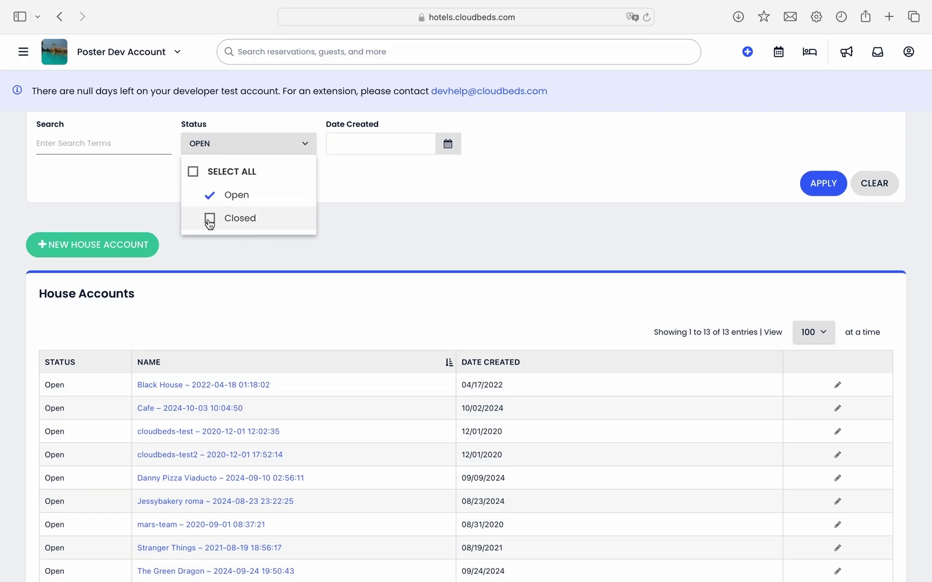
{"action": "left_click", "coordinate": [210, 218]}
{"action": "left_click", "coordinate": [209, 194]}
{"action": "left_click", "coordinate": [351, 219]}
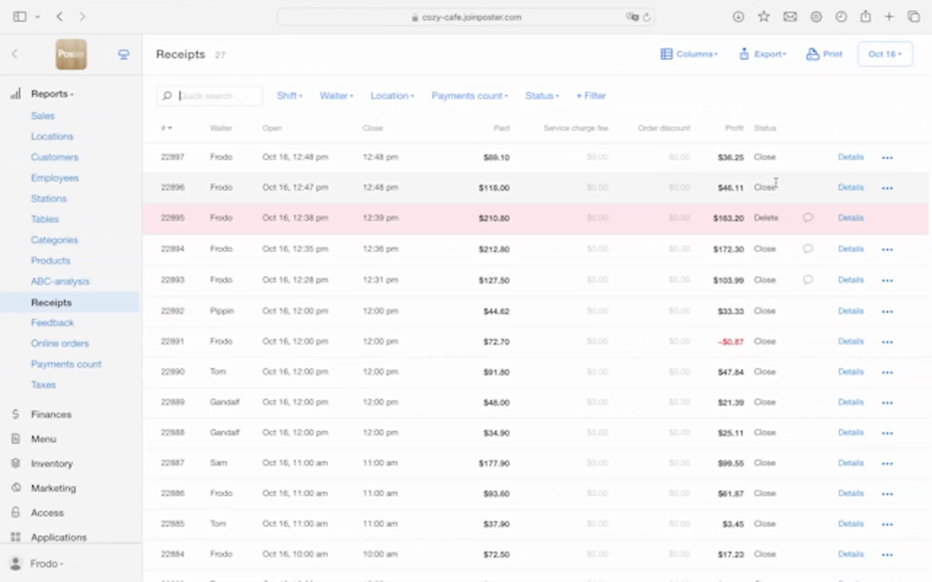
Step: Choose Delete for receipt 22897 ($89.10) in the Receipts list
{"action": "left_click", "coordinate": [887, 159]}
{"action": "left_click", "coordinate": [810, 199]}
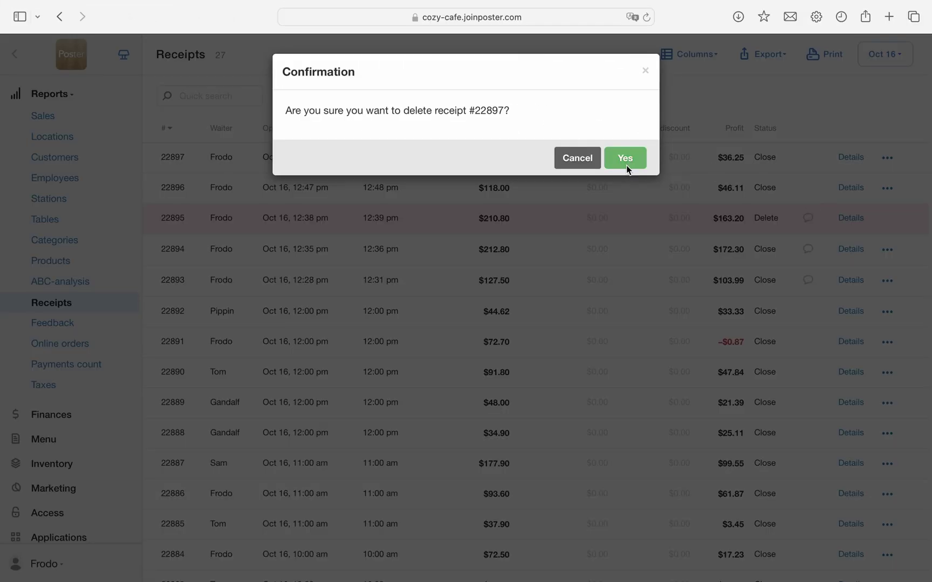